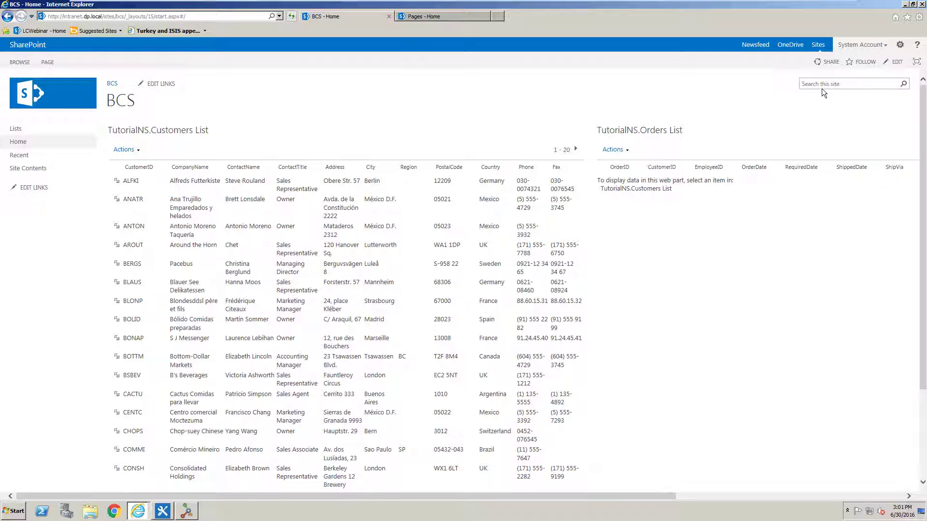
# Go to Add an app from the Settings gear and page forward to apps 17–23
pyautogui.click(900, 47)
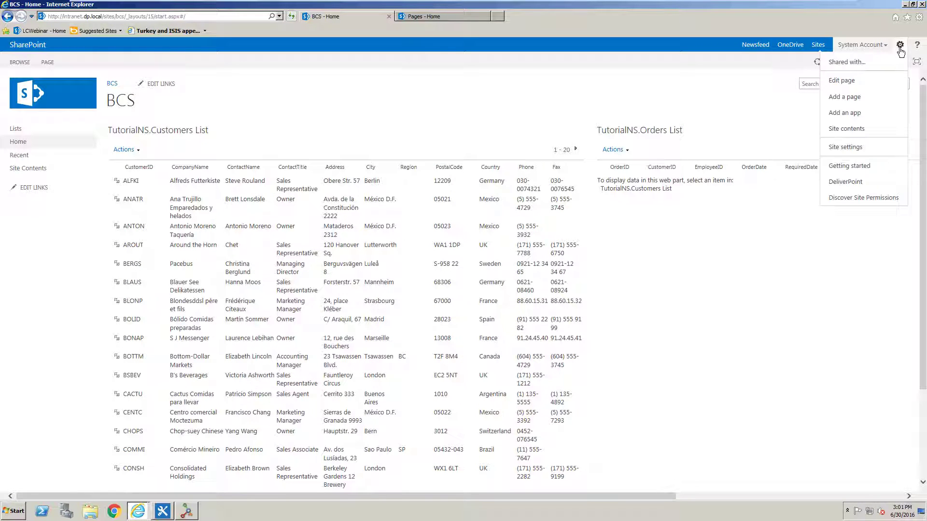
pyautogui.click(865, 117)
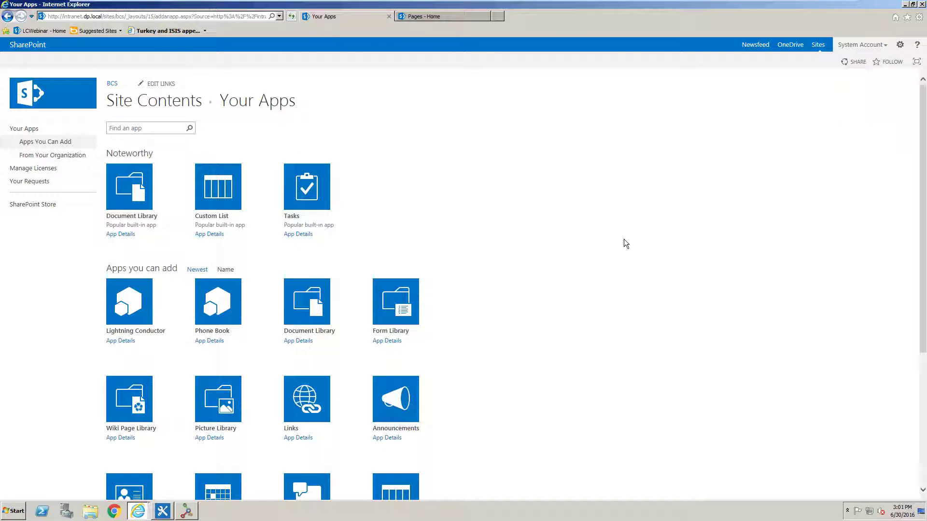
pyautogui.scroll(-5, 624, 239)
pyautogui.click(294, 464)
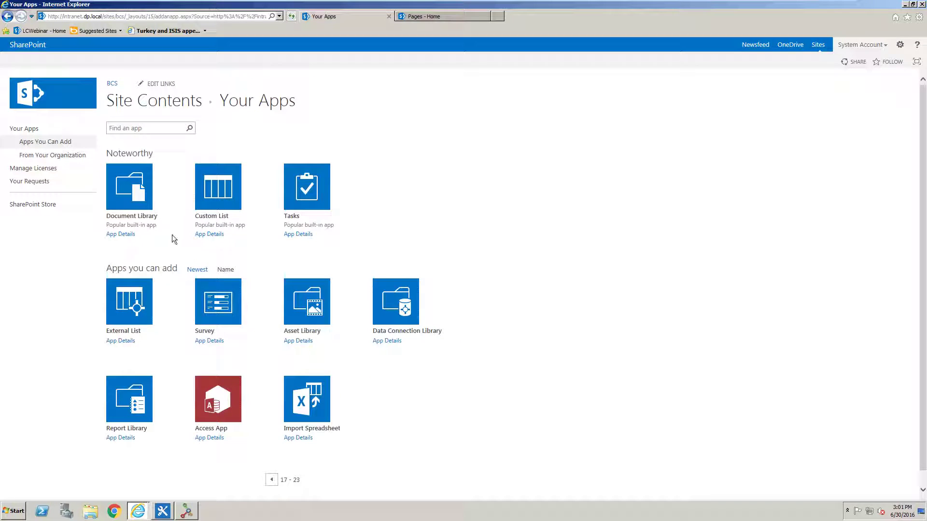
# Create an External List named Customers bound to the TutorialNS.Customers external content type
pyautogui.click(134, 308)
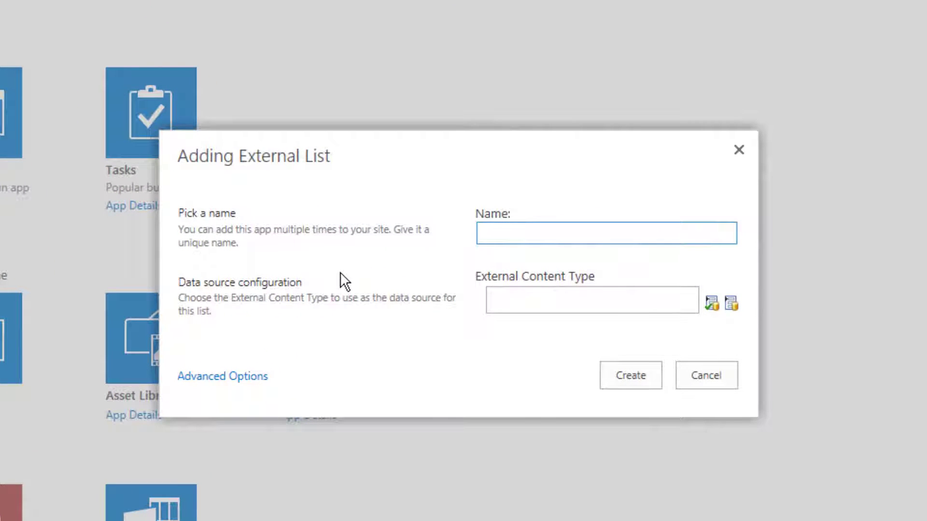
pyautogui.write('Customers')
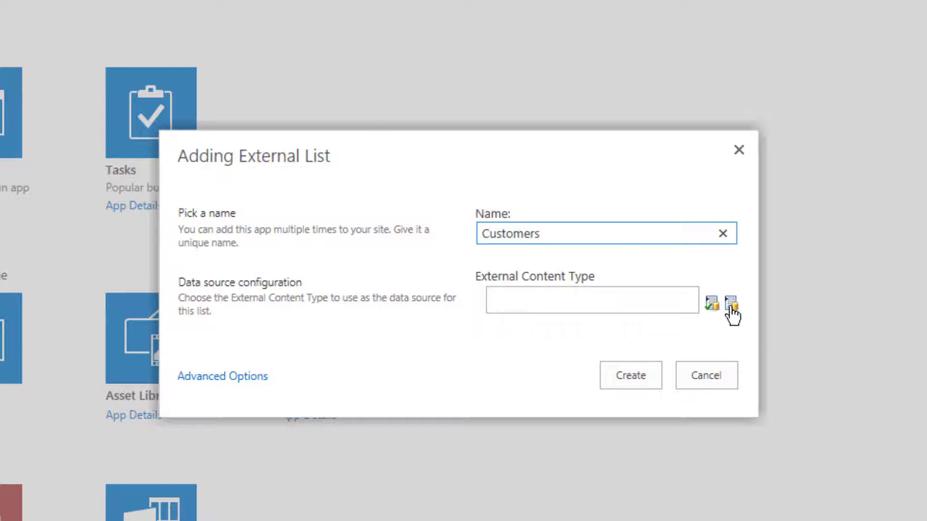
pyautogui.click(731, 303)
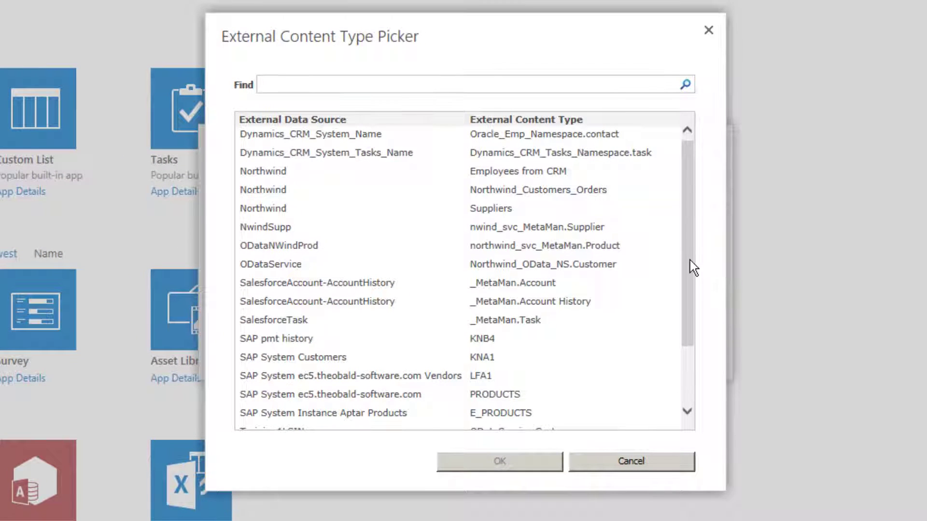
pyautogui.moveTo(690, 260); pyautogui.dragTo(687, 351)
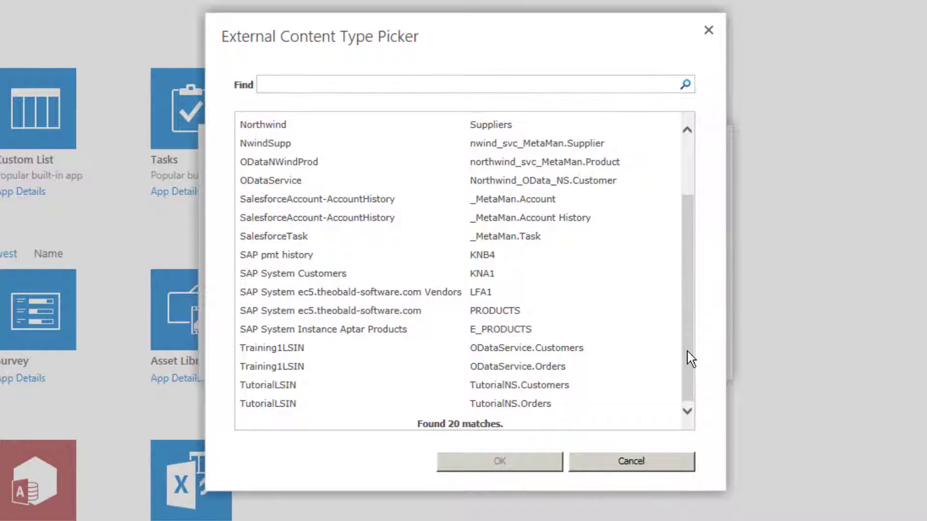
pyautogui.click(534, 385)
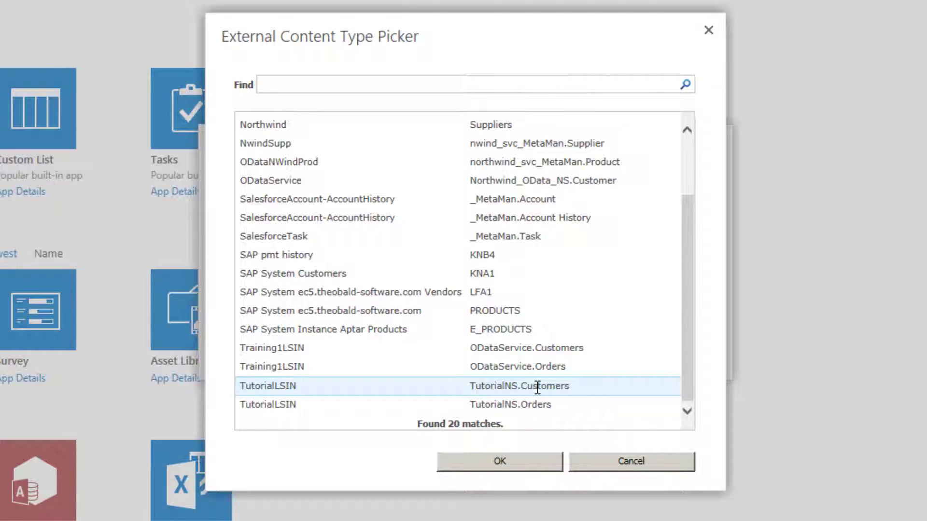
pyautogui.click(517, 467)
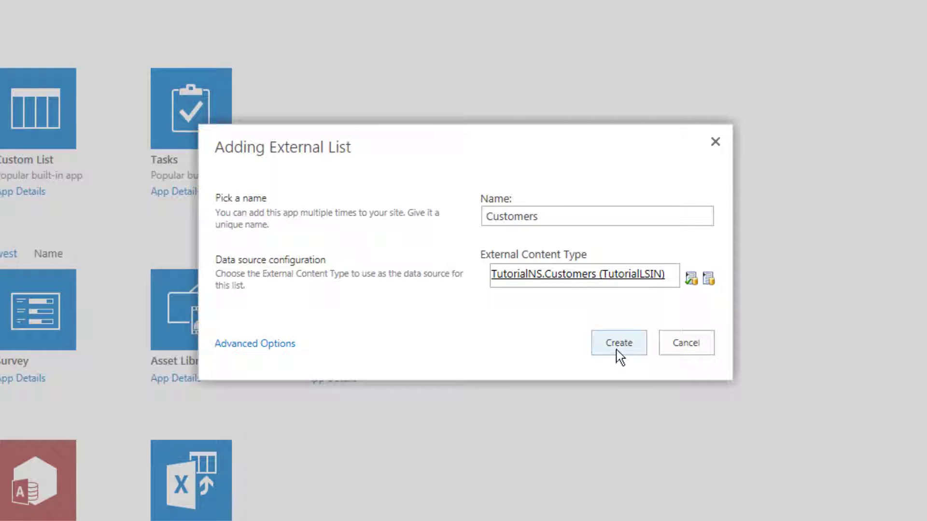
pyautogui.click(618, 348)
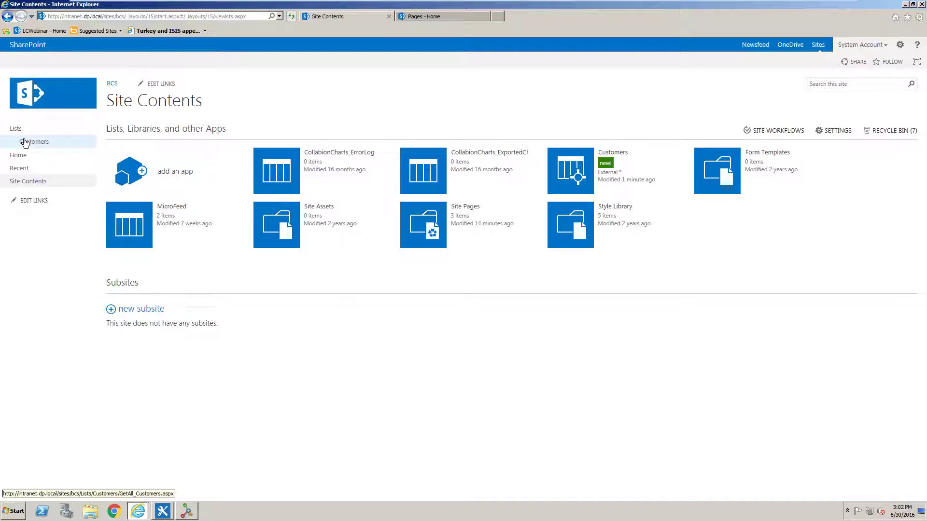
# Open Customers, check the German Customers view, return to GetAll_Customers, then switch to BCS Meta Man
pyautogui.click(574, 164)
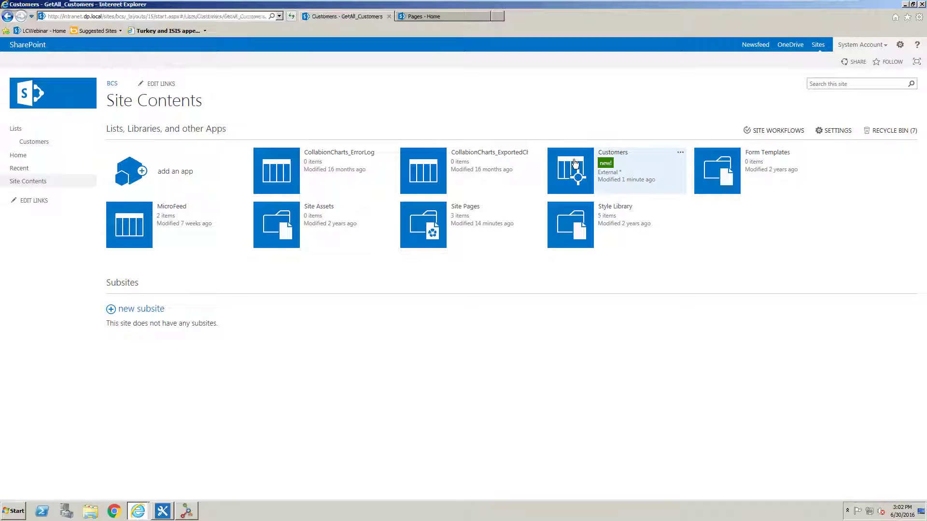
pyautogui.scroll(2, 600, 209)
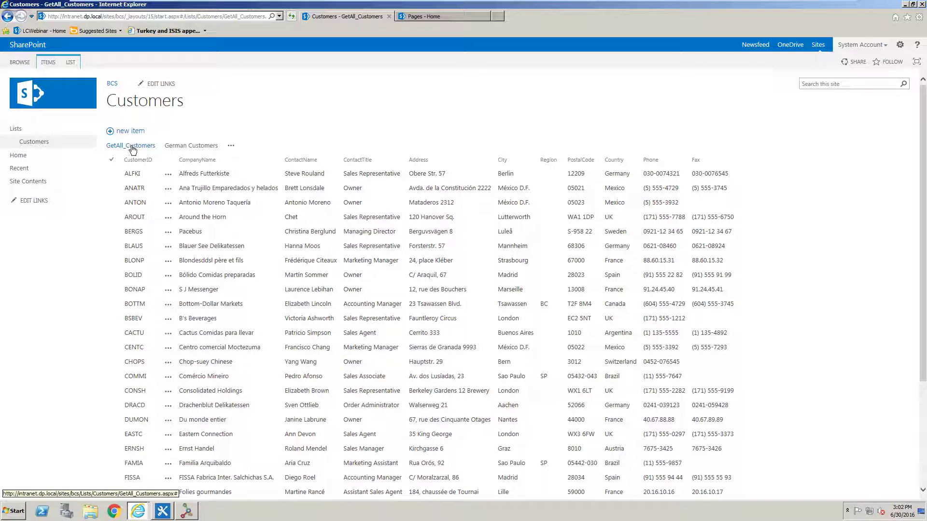
pyautogui.click(194, 150)
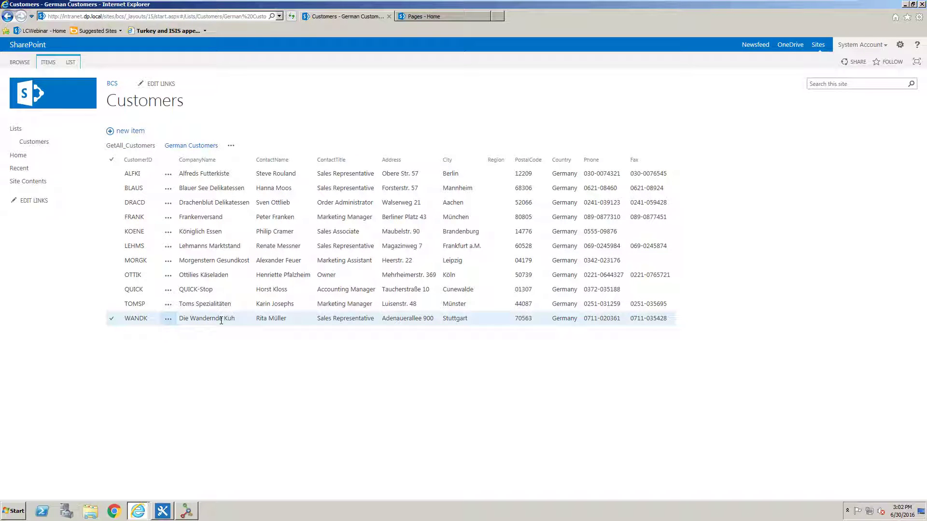
pyautogui.click(129, 146)
pyautogui.scroll(-2, 155, 368)
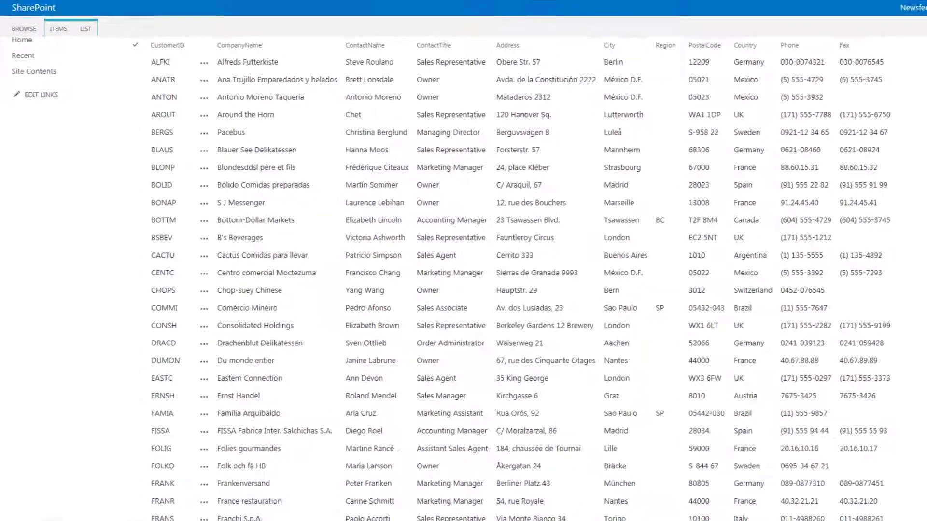
pyautogui.hotkey('alt', 'Tab')
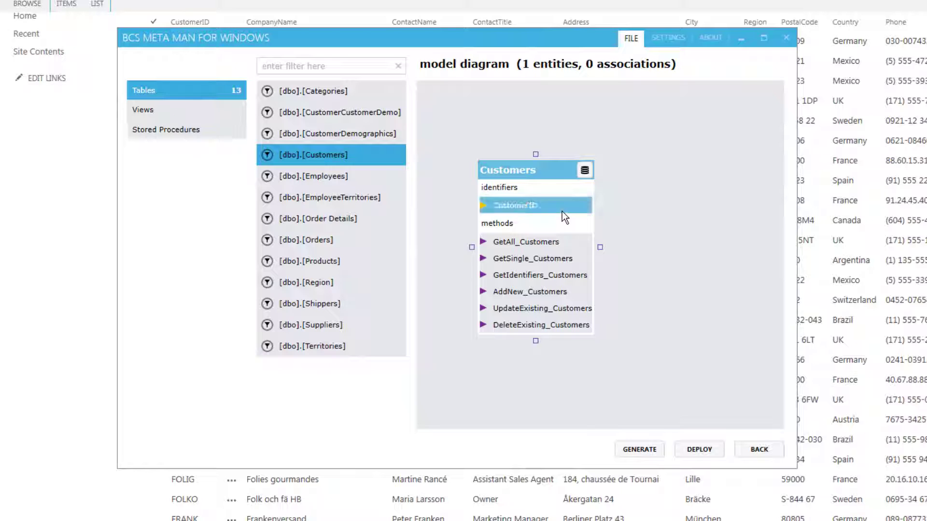
# Add a new Finder method to the Customers entity's configuration and return to the model diagram
pyautogui.rightClick(562, 211)
pyautogui.click(613, 227)
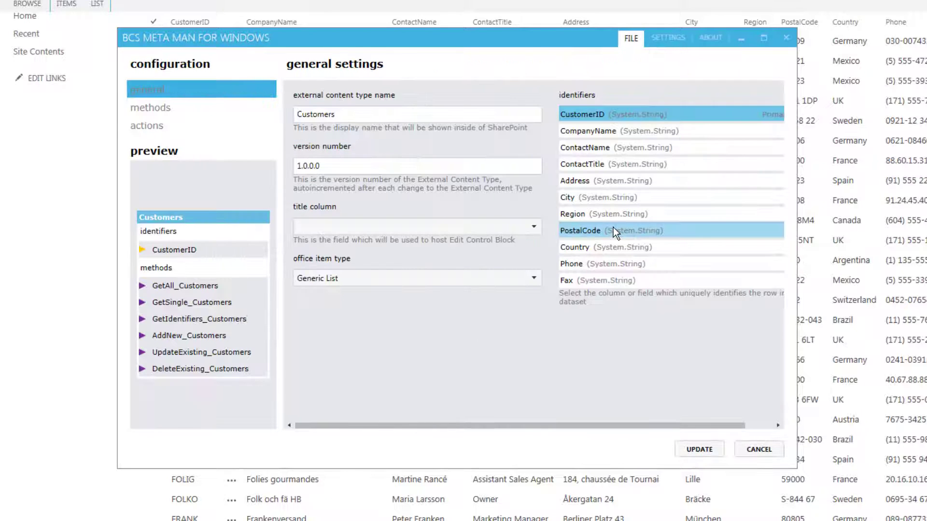
pyautogui.click(153, 115)
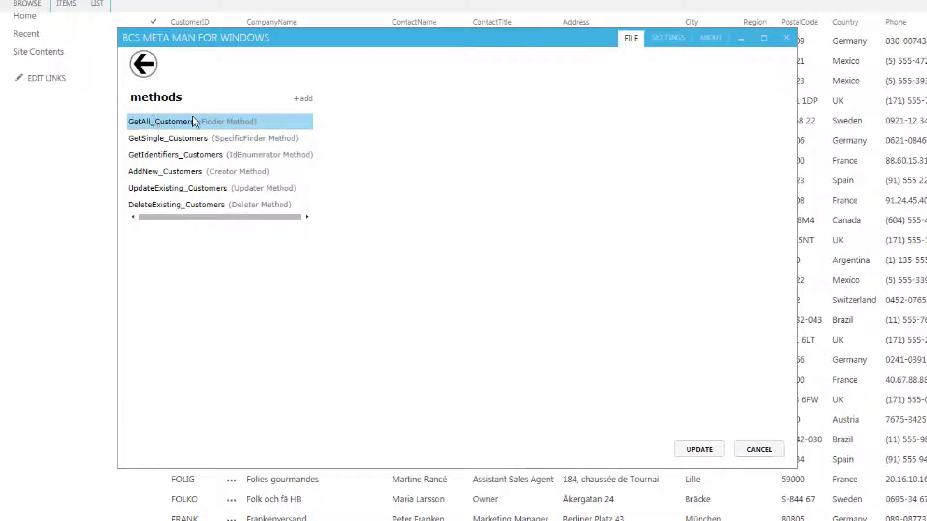
pyautogui.click(305, 100)
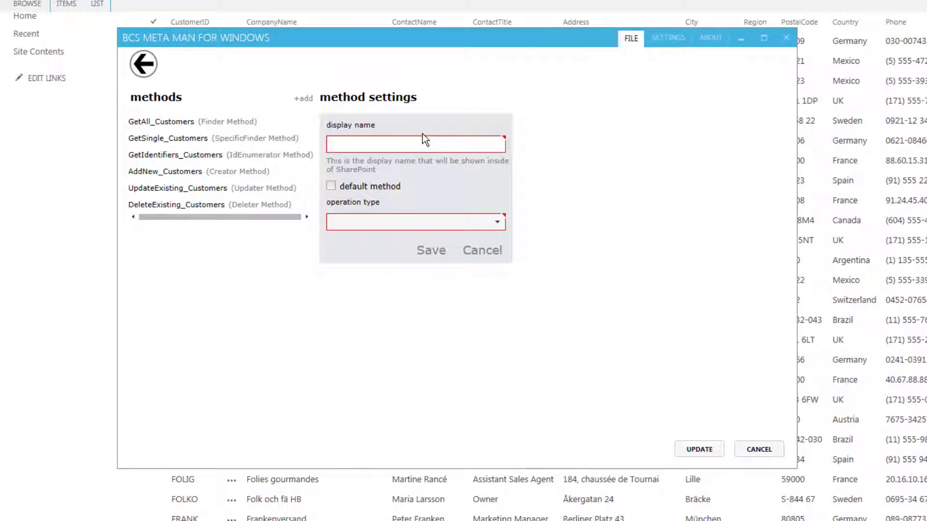
pyautogui.click(411, 224)
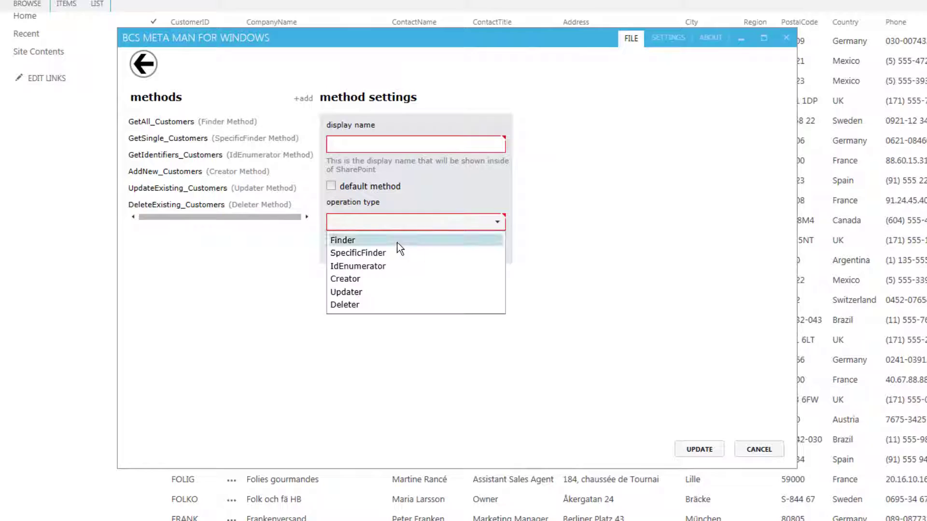
pyautogui.click(398, 241)
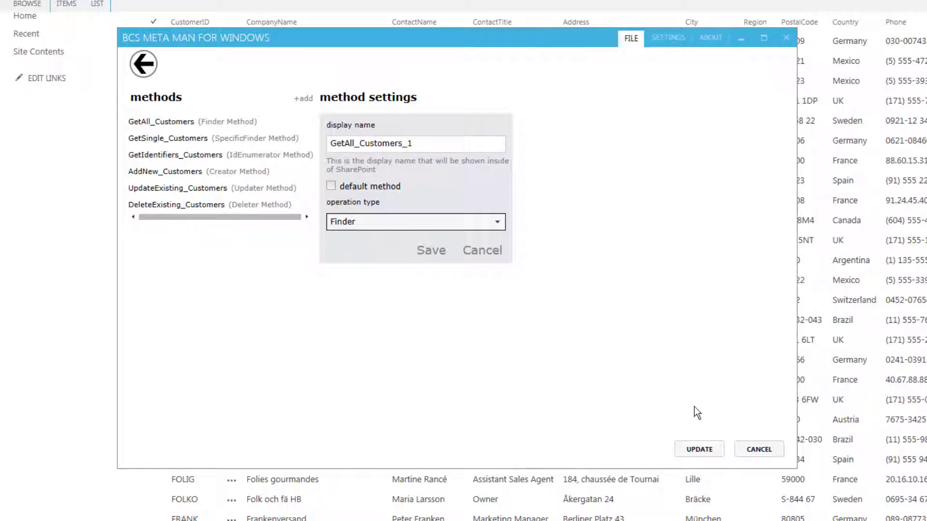
pyautogui.click(762, 446)
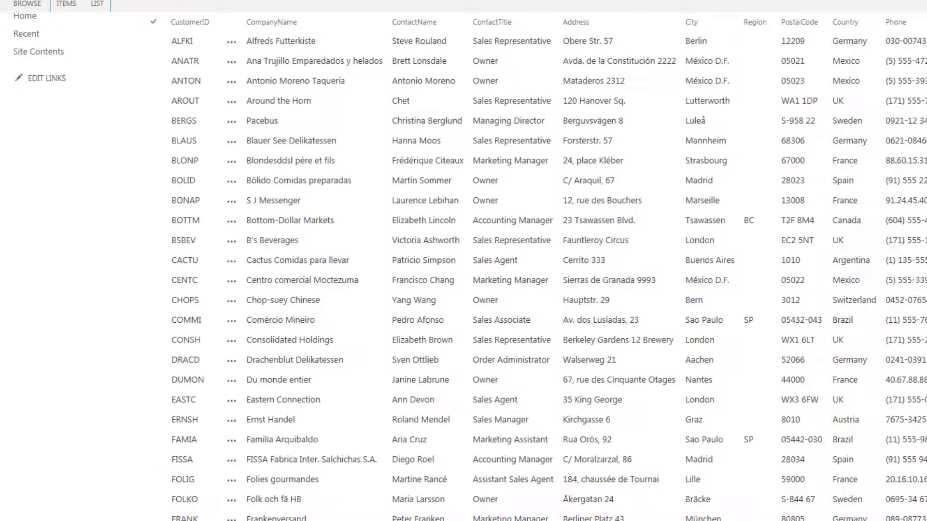
pyautogui.scroll(3, 463, 270)
pyautogui.click(757, 281)
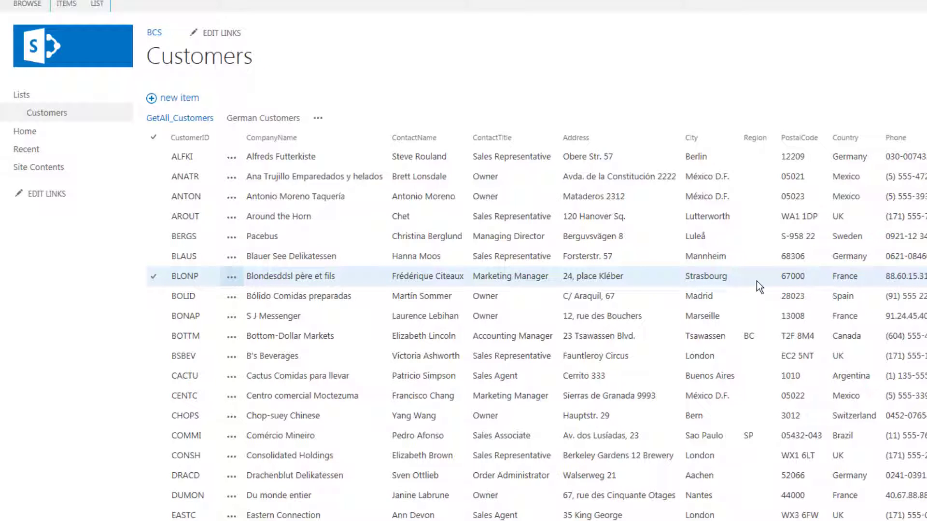
pyautogui.click(347, 256)
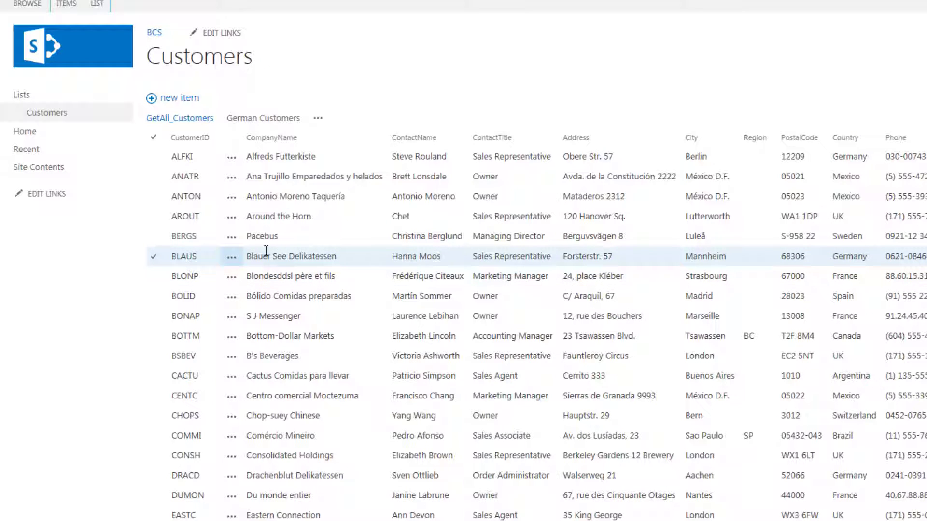
pyautogui.click(232, 240)
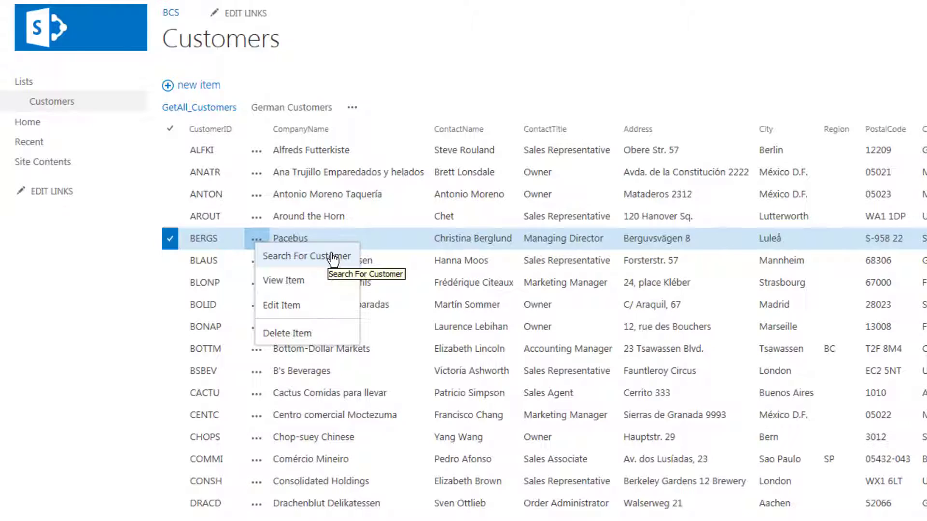
pyautogui.click(408, 89)
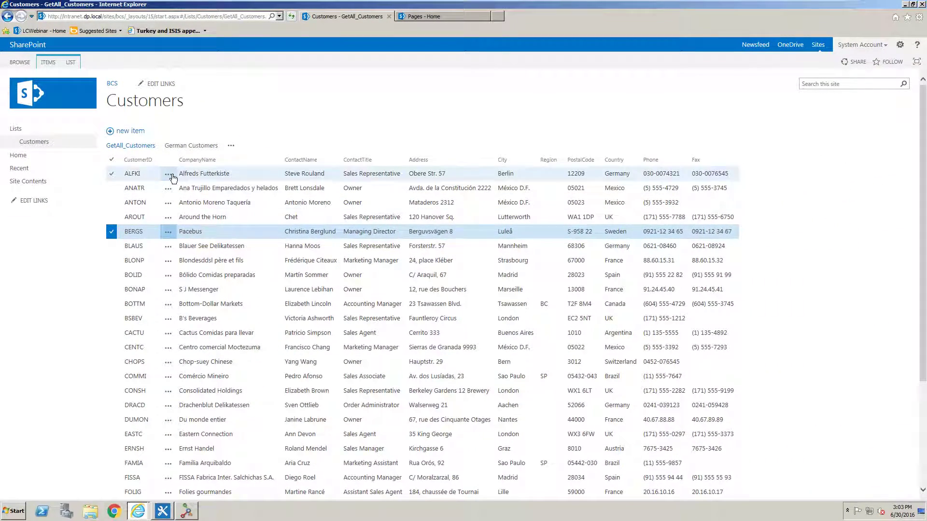
# Run Search For Customer on Alfreds Futterkiste and Blauer See Delikatessen, returning to SharePoint after each
pyautogui.click(169, 176)
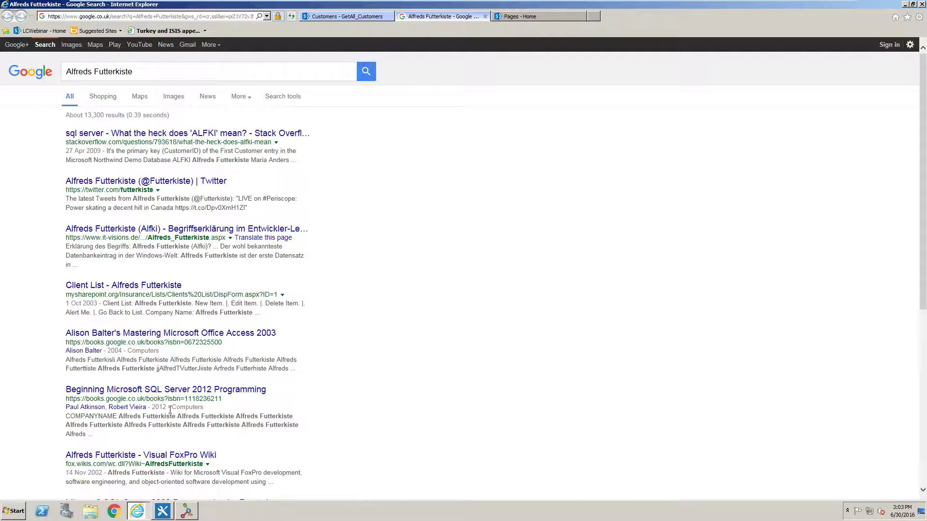
pyautogui.click(332, 19)
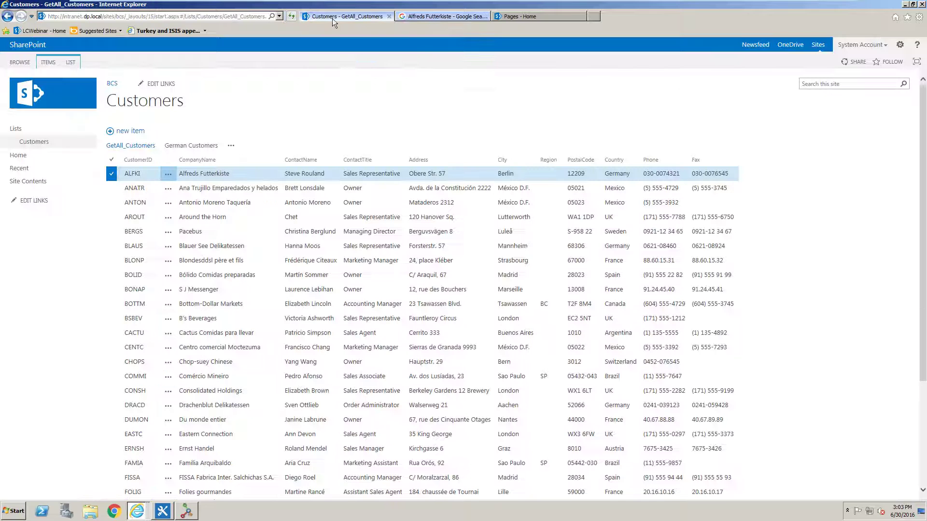
pyautogui.click(168, 247)
pyautogui.click(207, 259)
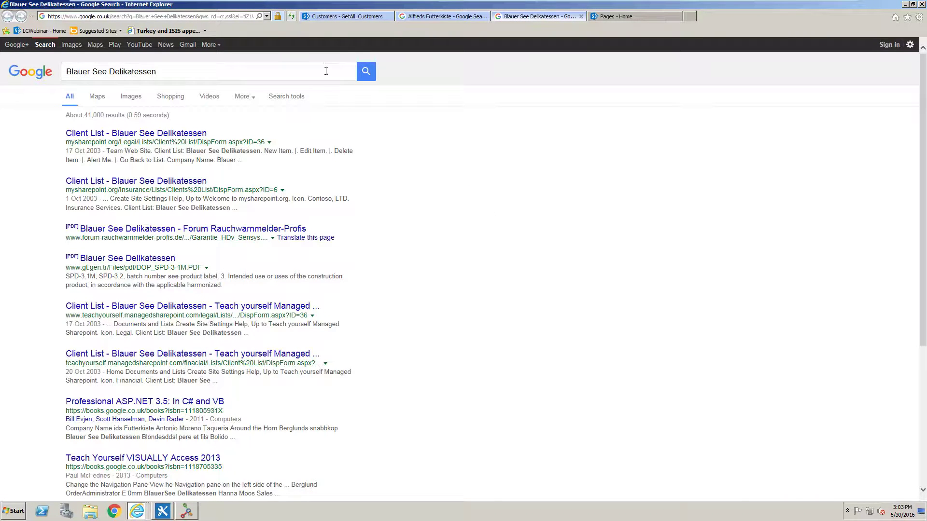
pyautogui.click(323, 17)
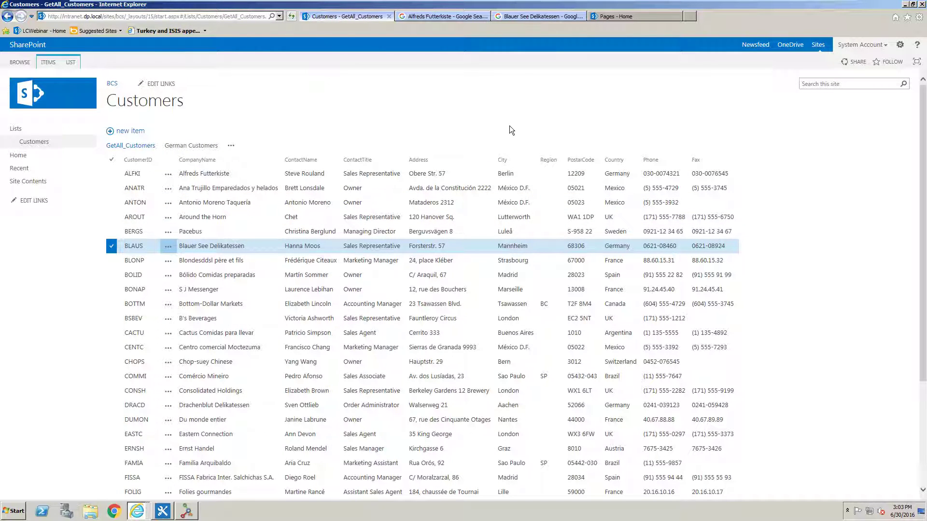
# Edit the Around the Horn item, replacing City Lutterworth with West Haddon, and save
pyautogui.click(173, 221)
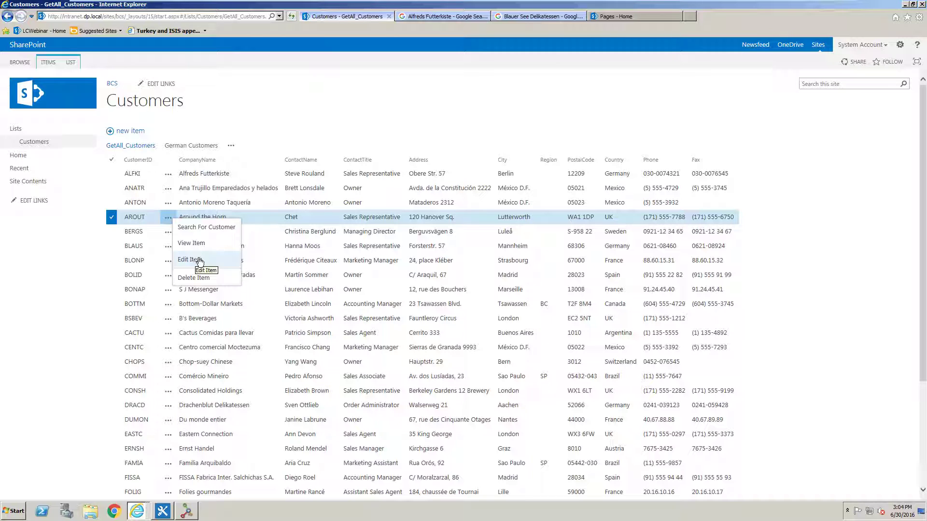
pyautogui.click(216, 261)
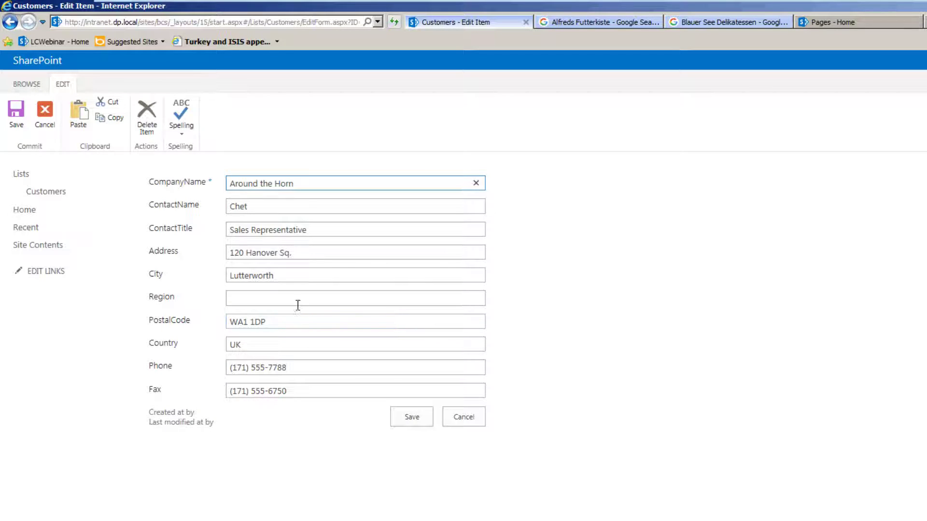
pyautogui.click(259, 273)
pyautogui.doubleClick(259, 274)
pyautogui.write('West Hadd')
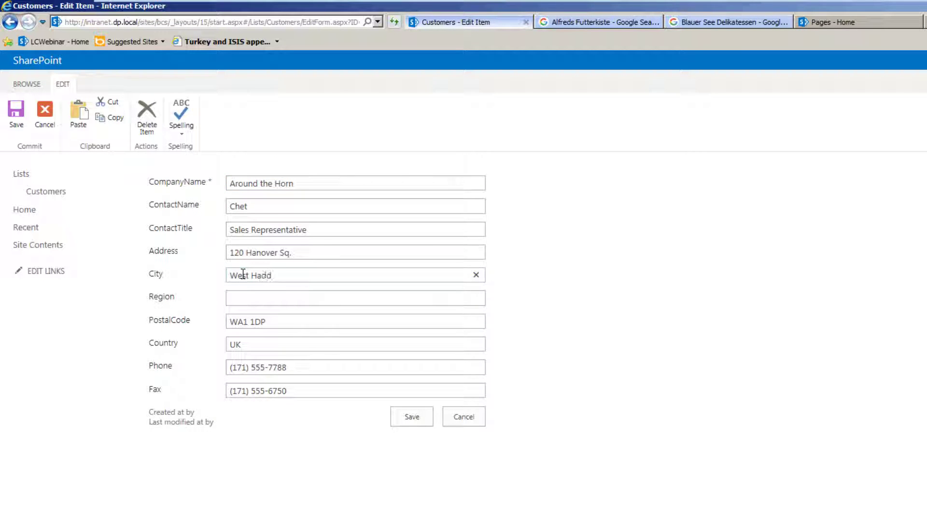
pyautogui.write('on')
pyautogui.click(424, 418)
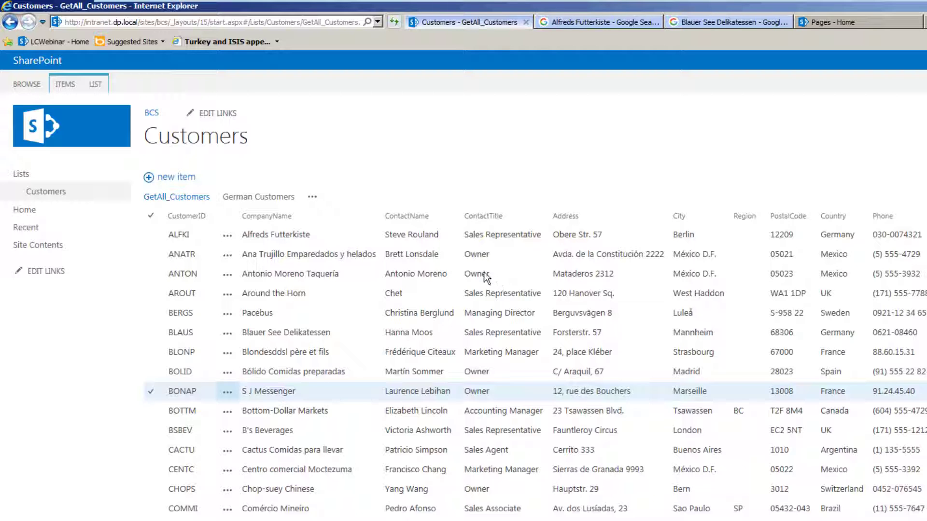
pyautogui.click(95, 84)
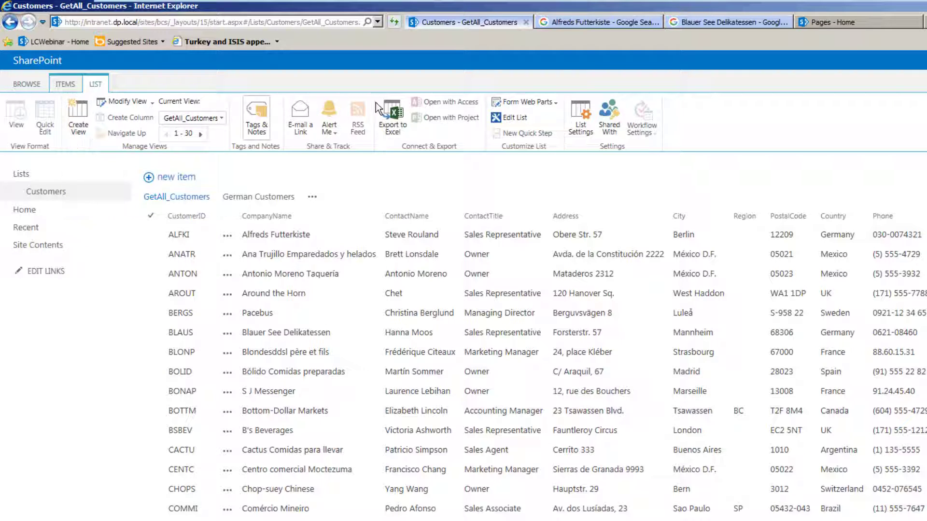
pyautogui.click(578, 112)
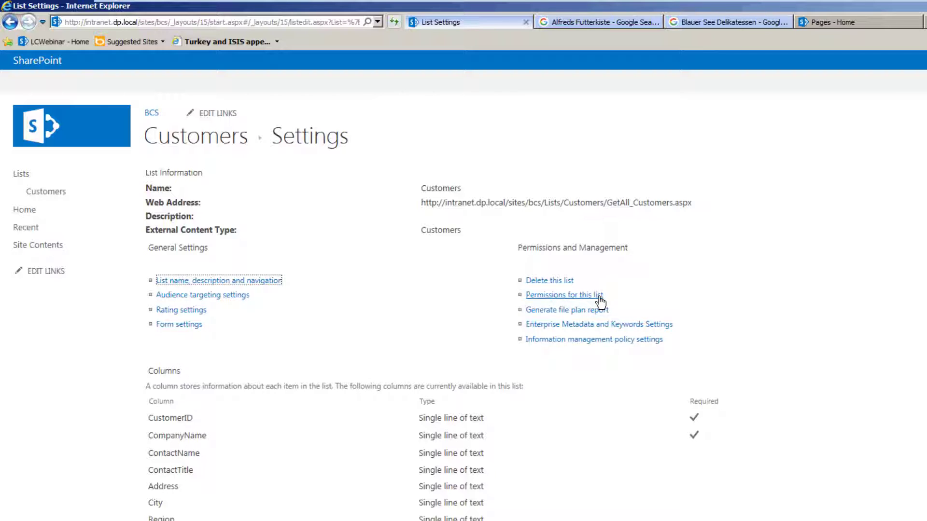
pyautogui.hotkey('alt', 'Left')
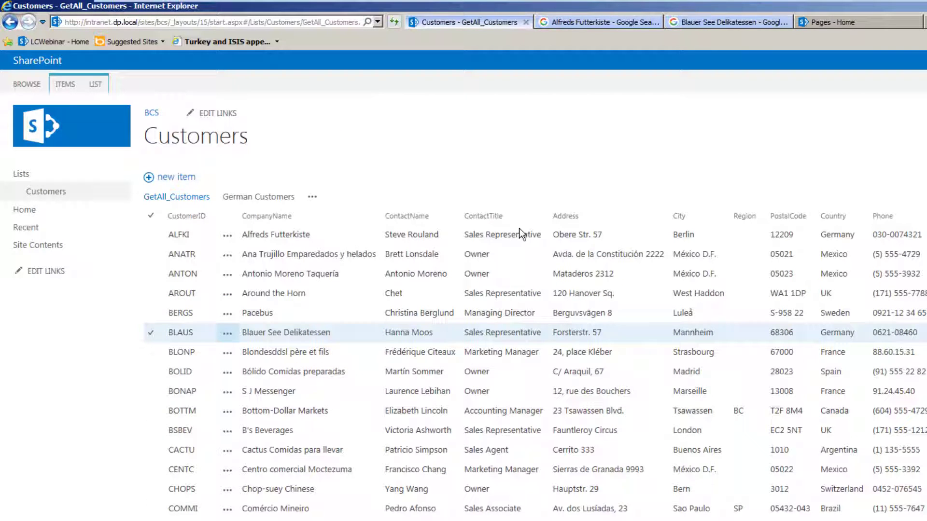
pyautogui.scroll(-5, 520, 233)
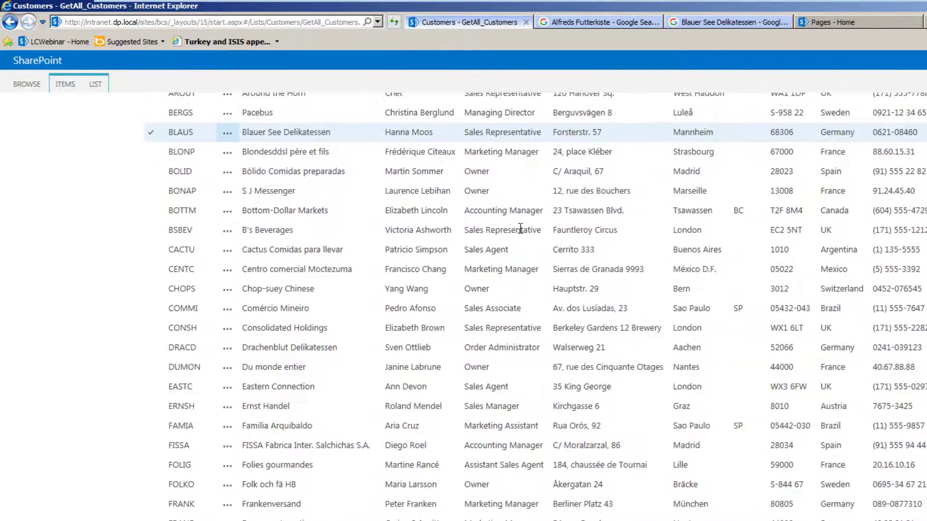
pyautogui.scroll(5, 521, 229)
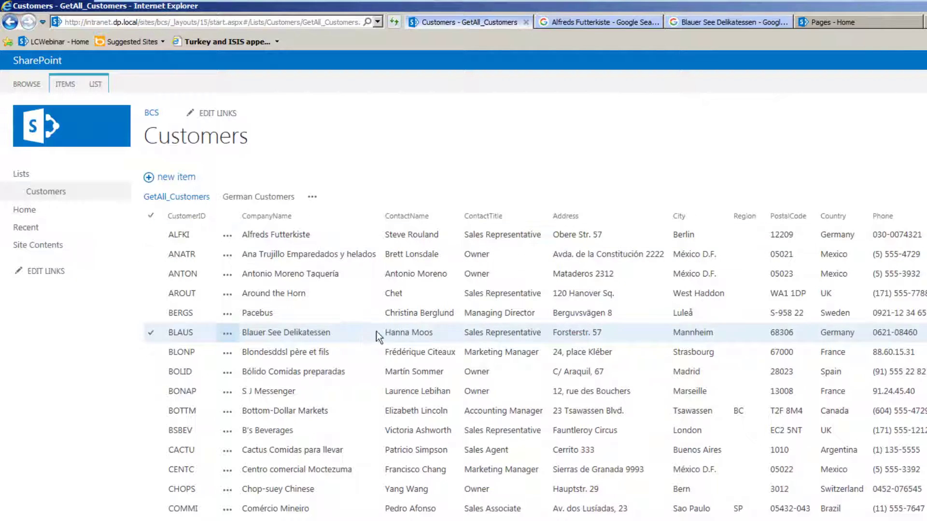
pyautogui.click(227, 335)
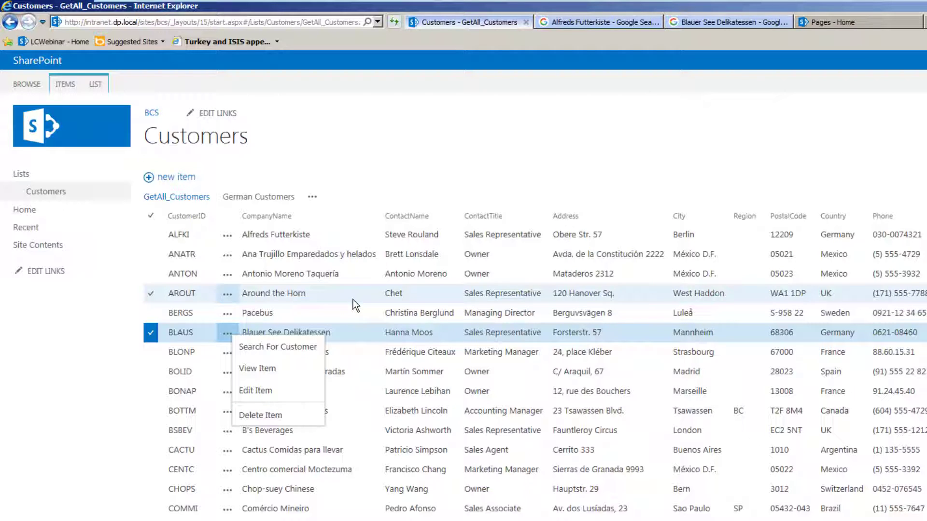
pyautogui.press('Escape')
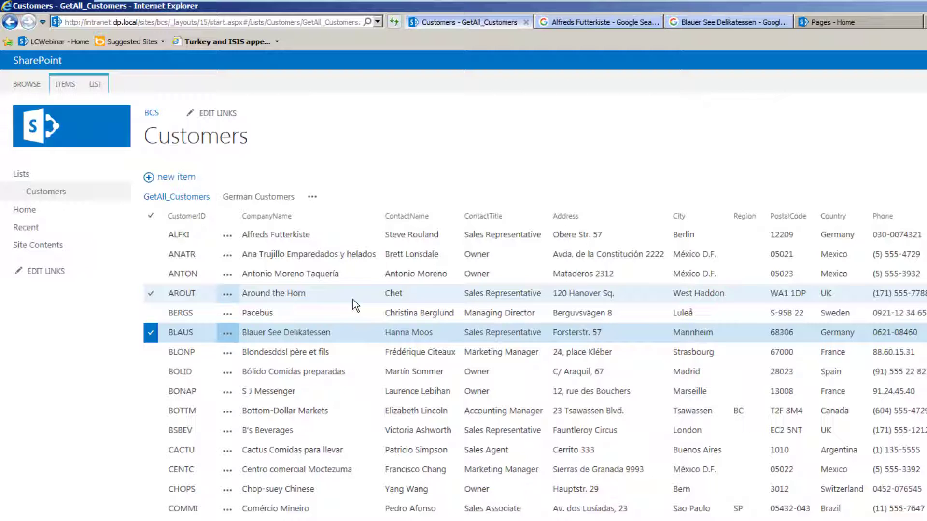